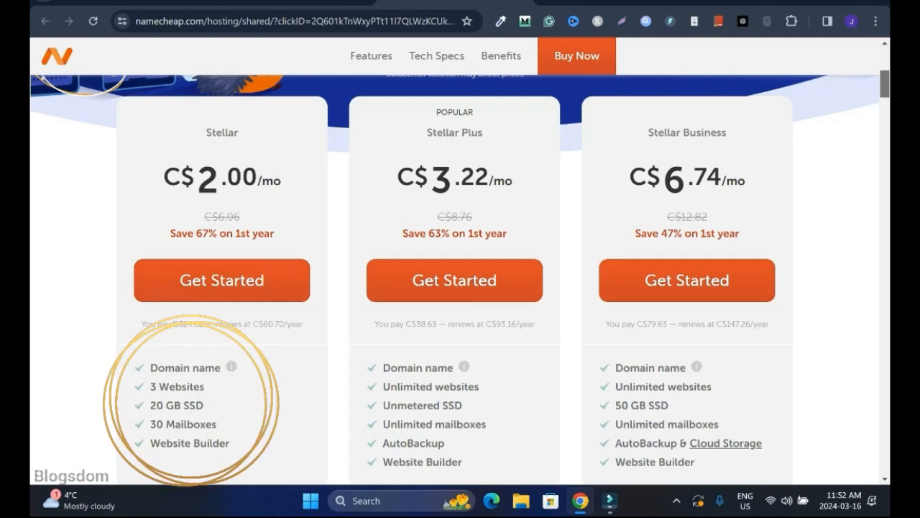
Step: Compare the three shared hosting plans and get started with the Stellar plan
mouse_move(231, 366)
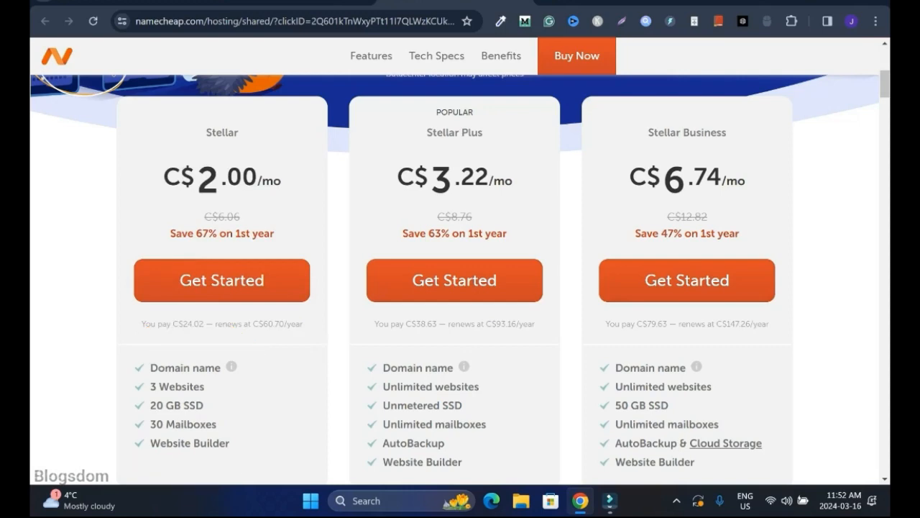
scroll(460, 287, "down", 2)
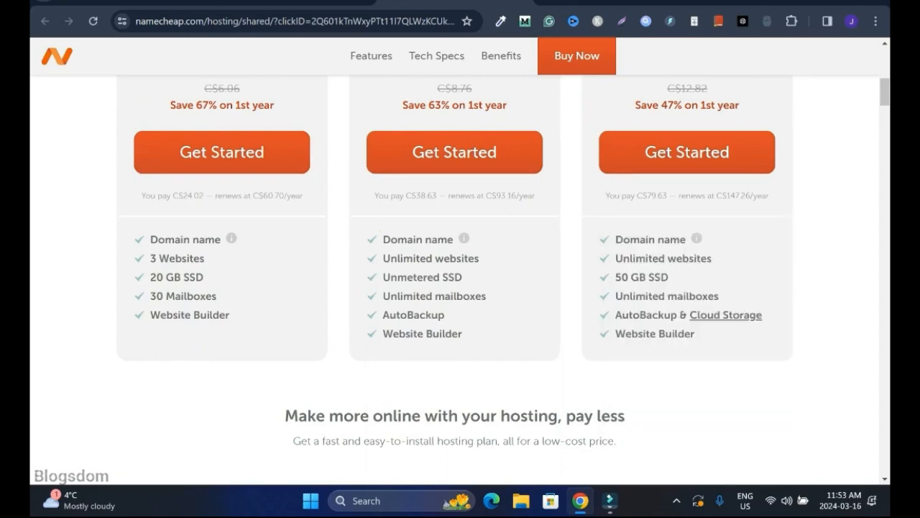
scroll(460, 274, "up", 2)
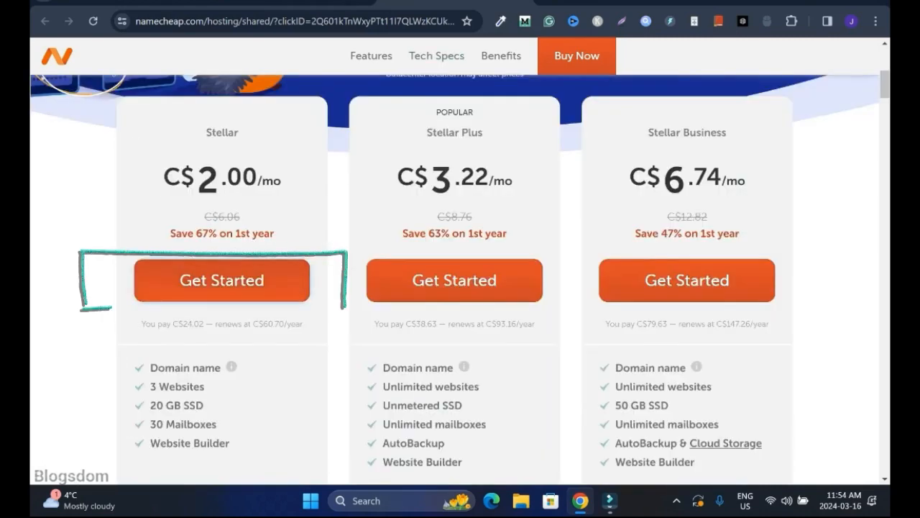
scroll(461, 224, "down", 2)
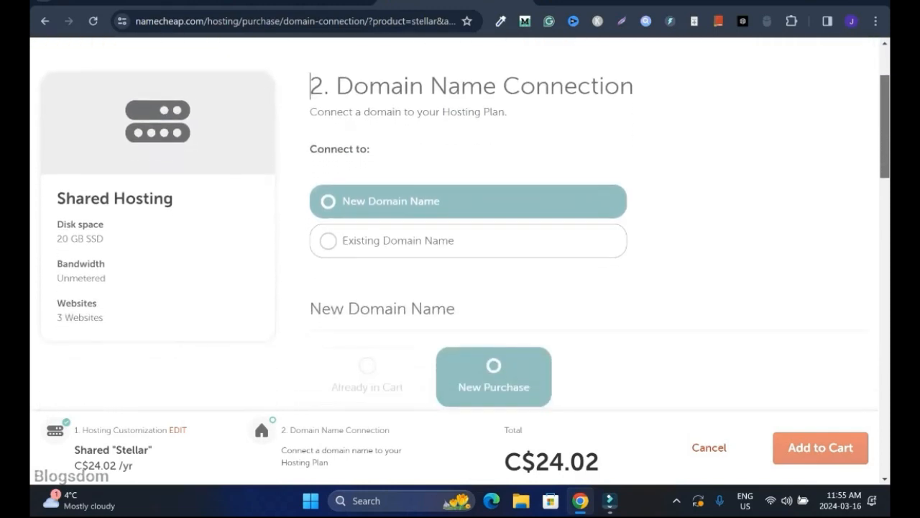
Step: View what the Existing Domain Name option requires and return the connection choice to New Domain Name
scroll(468, 209, "down", 1)
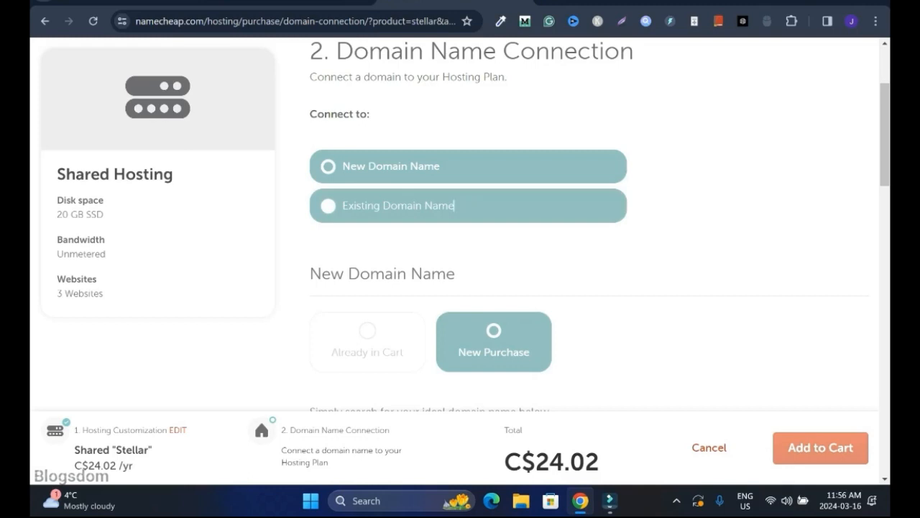
left_click(468, 206)
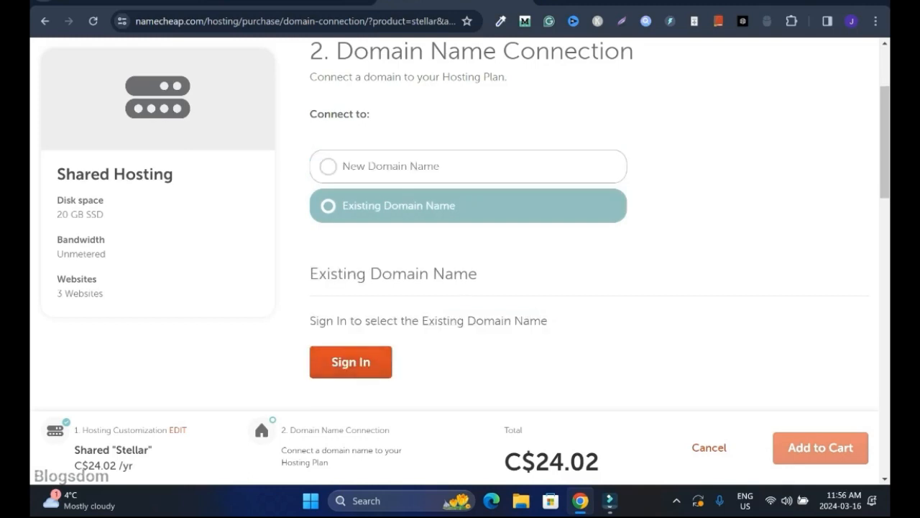
left_click(342, 166)
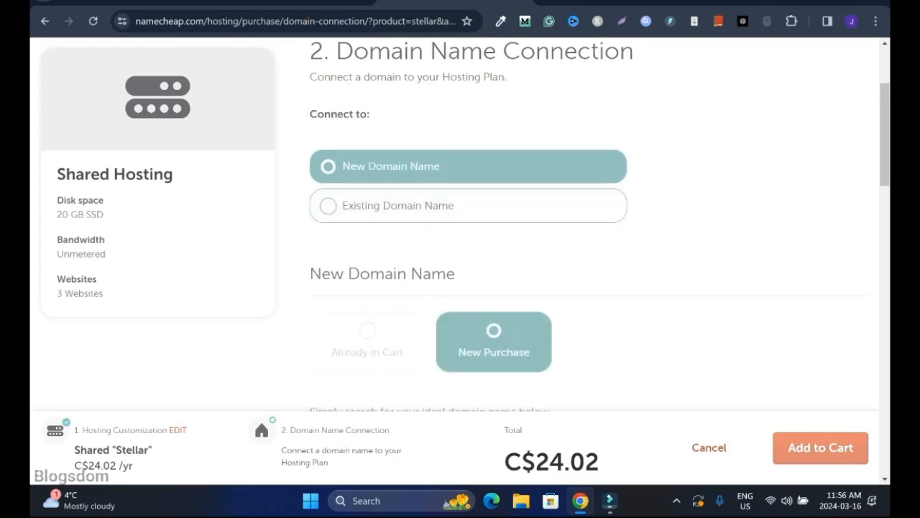
Step: Search for the new domain name successlink
scroll(461, 260, "down", 3)
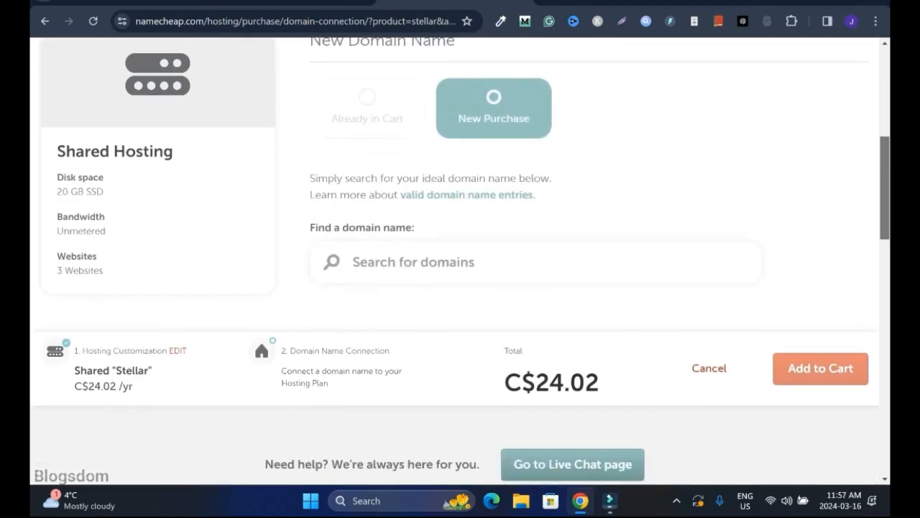
left_click(446, 262)
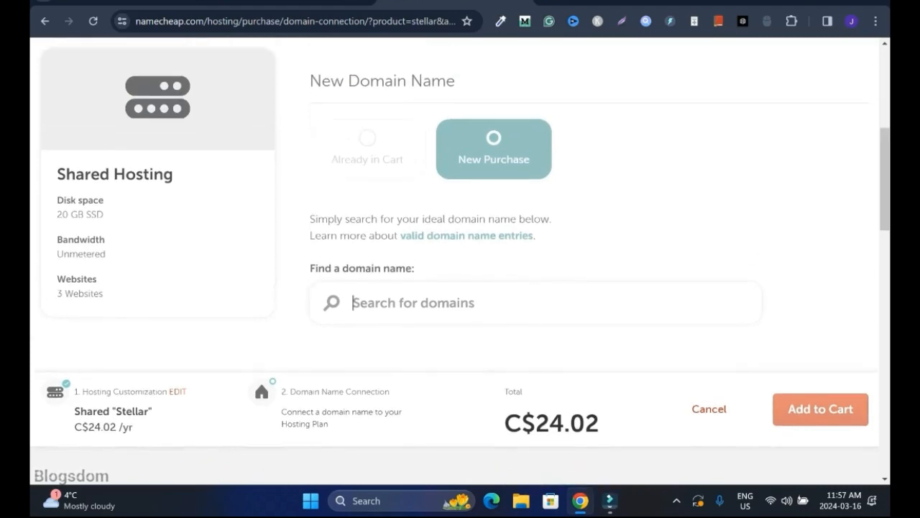
type("successlink")
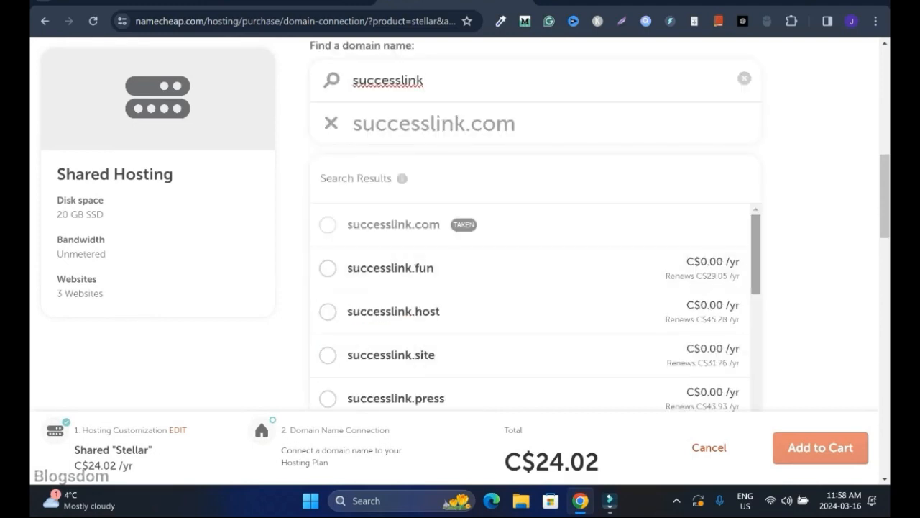
Step: Choose Successlinkage.com as the new domain and add it to the cart with the Stellar hosting plan
left_click_drag(885, 208, 885, 195)
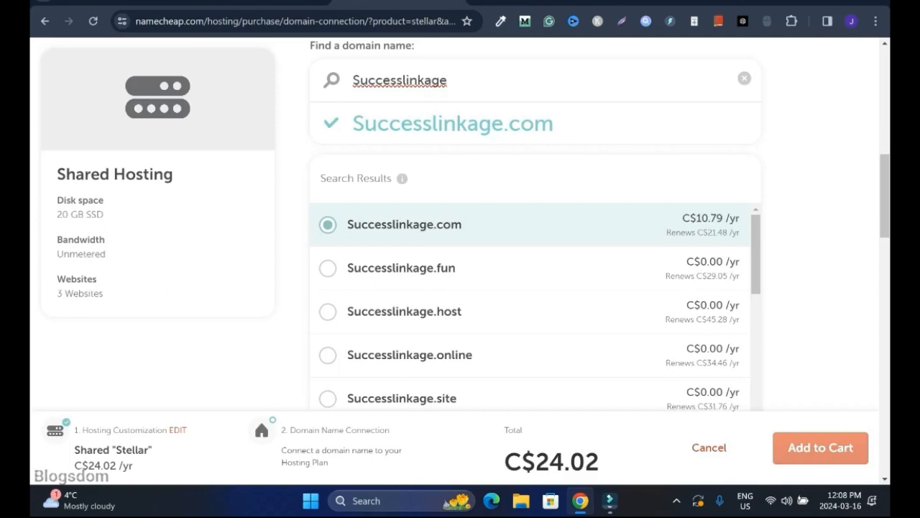
scroll(455, 240, "down", 3)
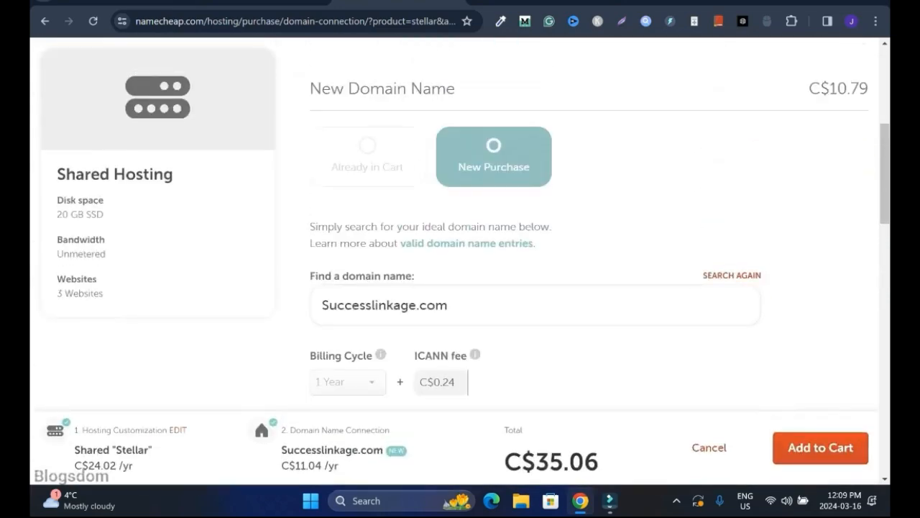
scroll(460, 259, "down", 2)
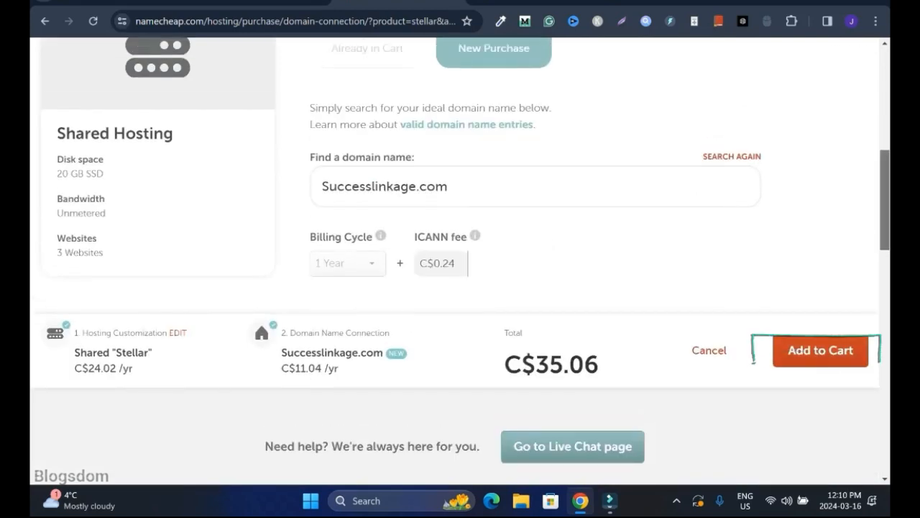
left_click(820, 335)
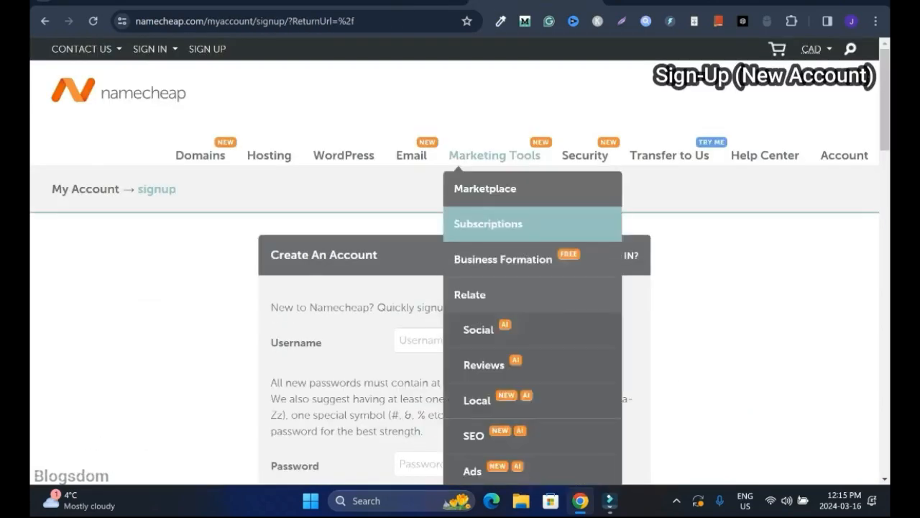
Step: Review the fields of the new-account sign-up form and opt in to Namecheap's newsletter and marketing communication
scroll(461, 287, "down", 3)
scroll(460, 288, "down", 1)
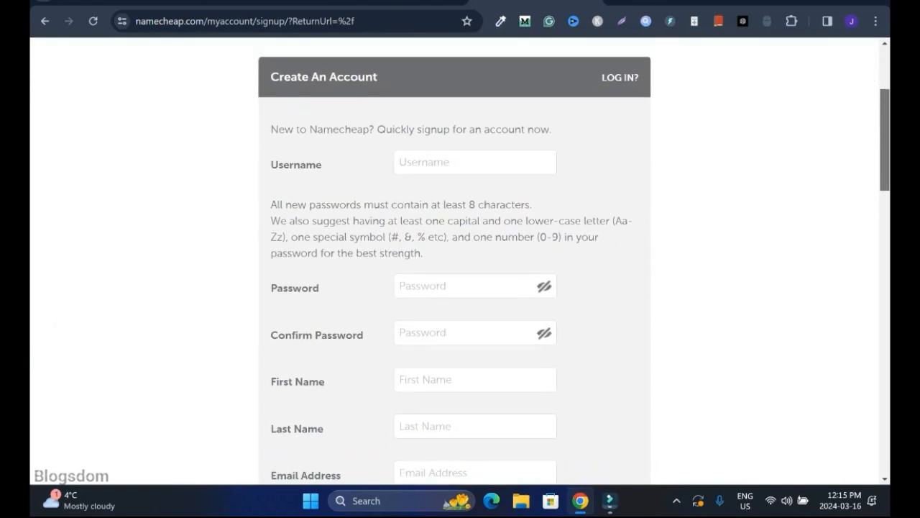
scroll(460, 288, "down", 2)
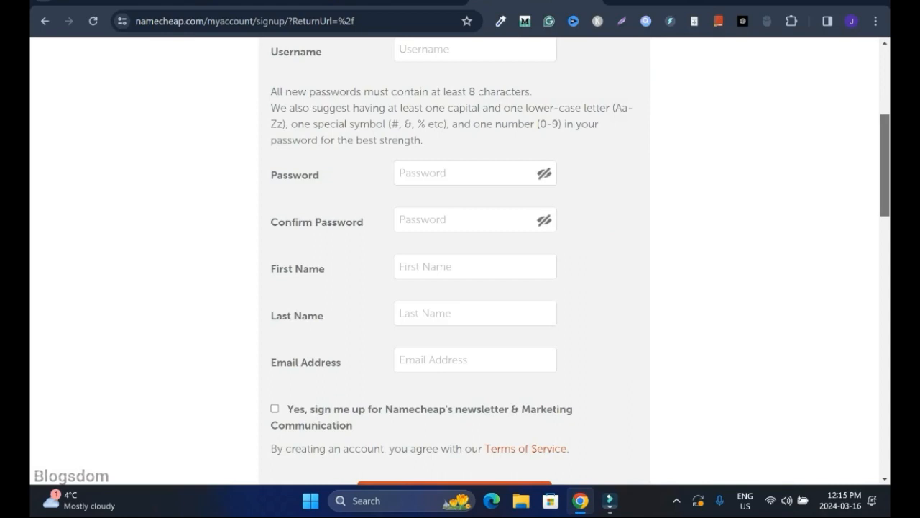
left_click_drag(886, 165, 885, 205)
left_click(274, 240)
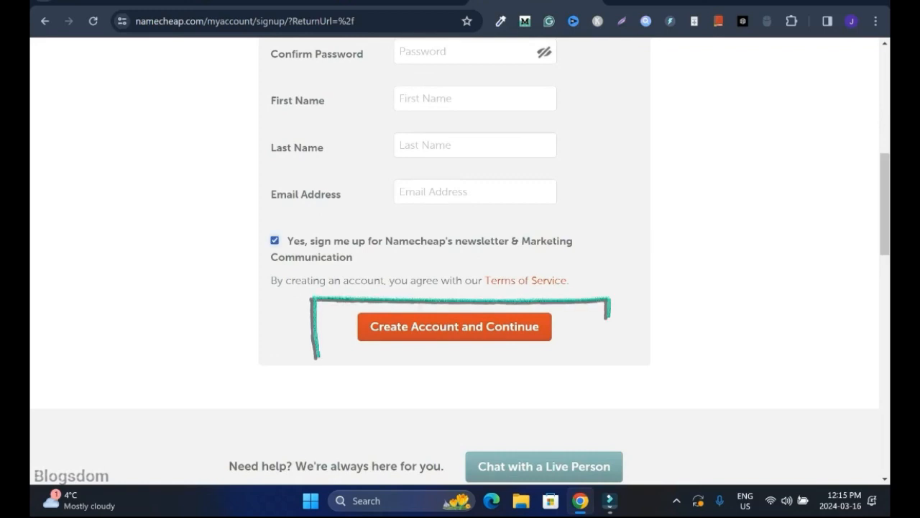
left_click(275, 240)
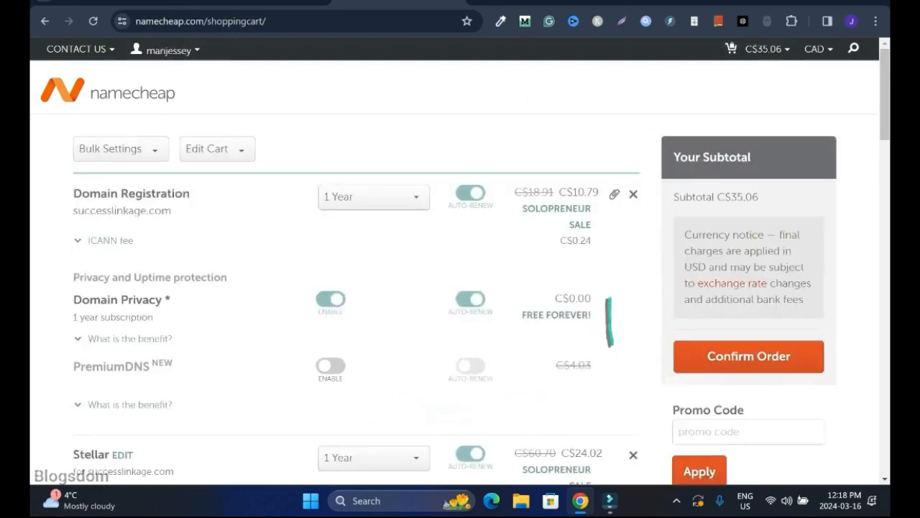
Step: Agree to Namecheap's terms of service and pay for the successlinkage.com domain and Stellar hosting order
scroll(460, 259, "down", 1)
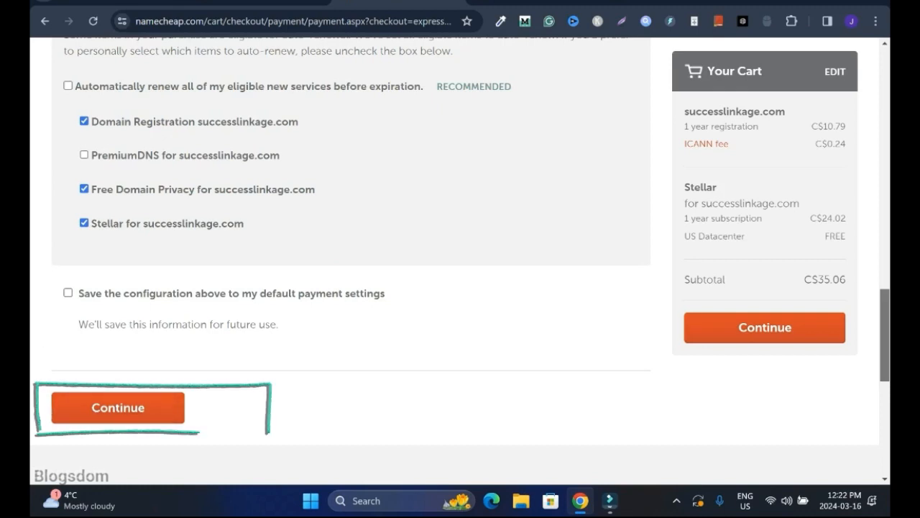
left_click(115, 144)
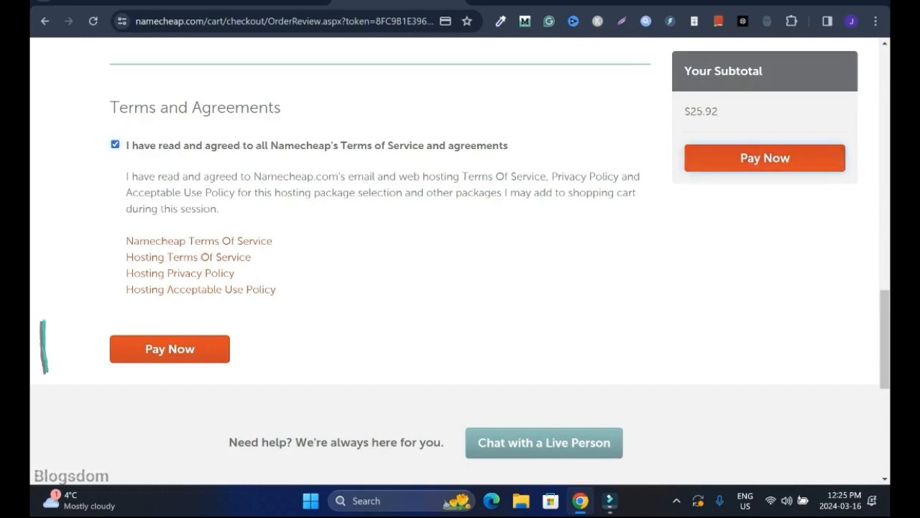
left_click(765, 158)
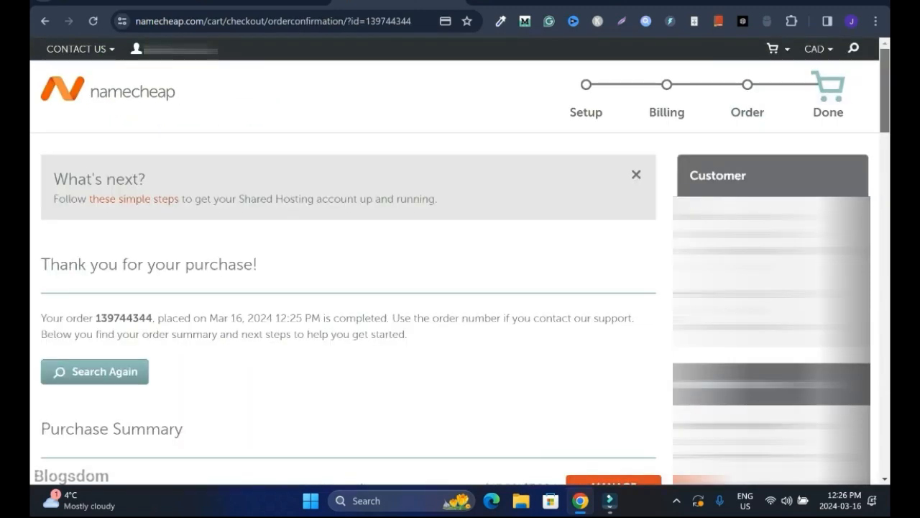
Step: From the account dashboard, open the management page of successlinkage.com and go to the hosting list
left_click(135, 48)
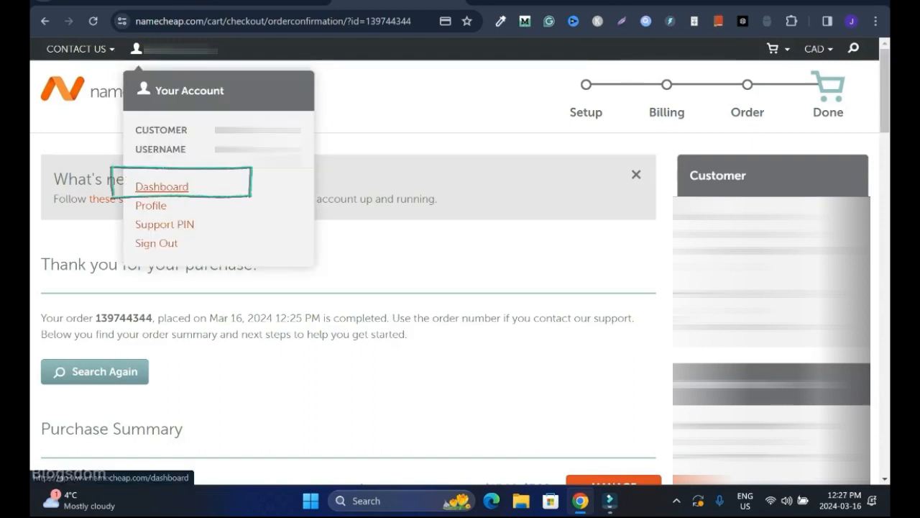
left_click(162, 186)
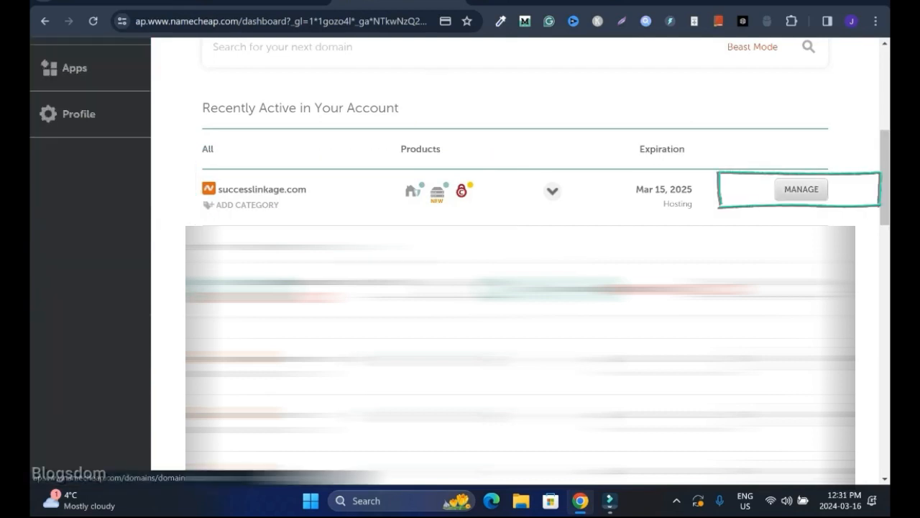
left_click(801, 189)
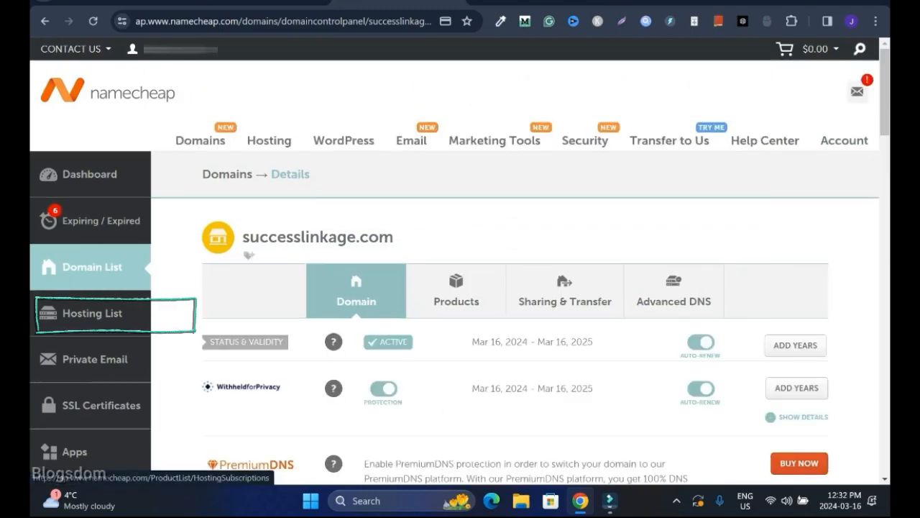
left_click(92, 313)
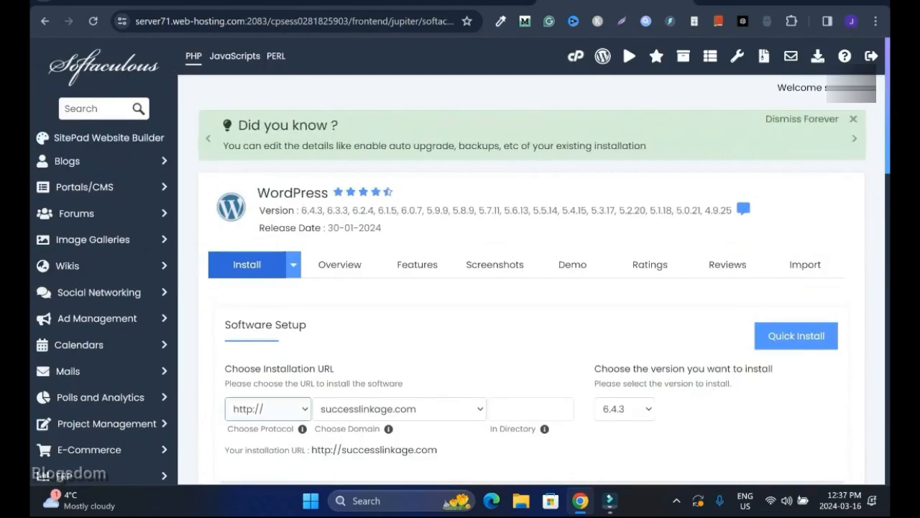
left_click(268, 409)
left_click(251, 458)
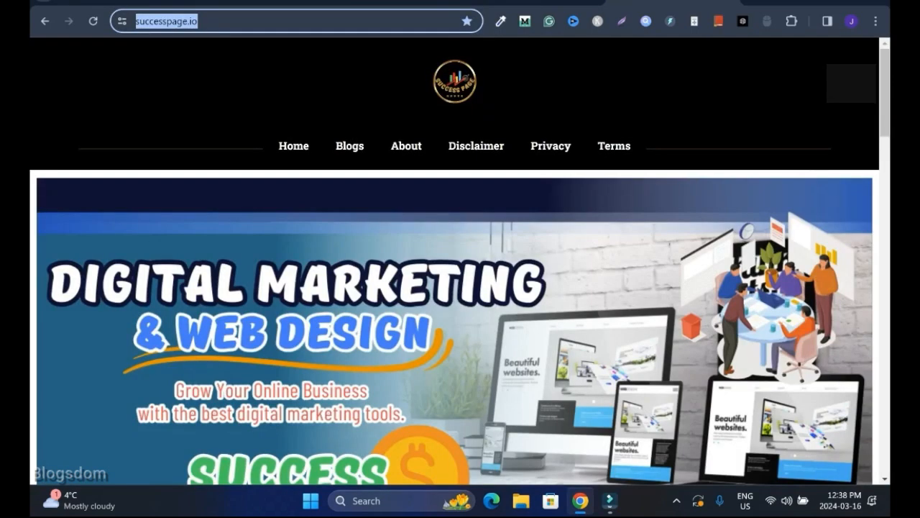
Step: Inspect the full address of the successpage.io site and its connection security details as an HTTPS example
left_click_drag(174, 22, 135, 22)
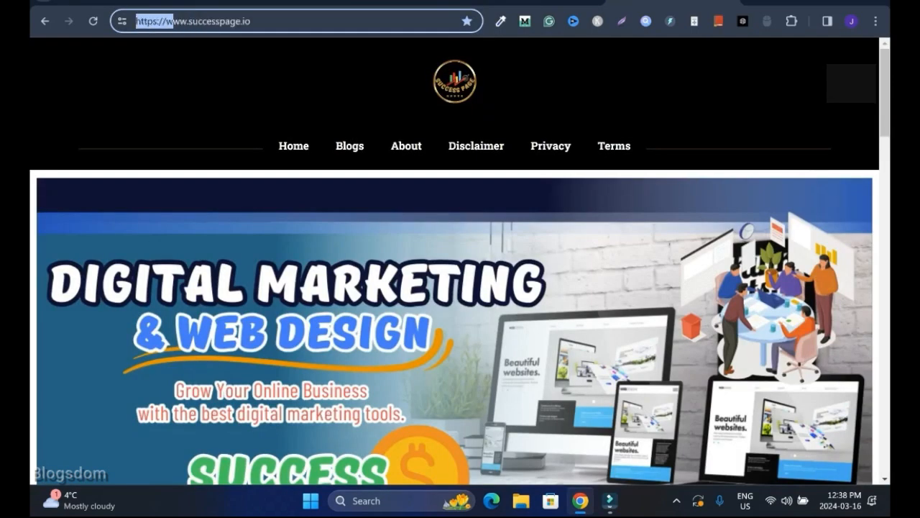
left_click(135, 22)
left_click(122, 21)
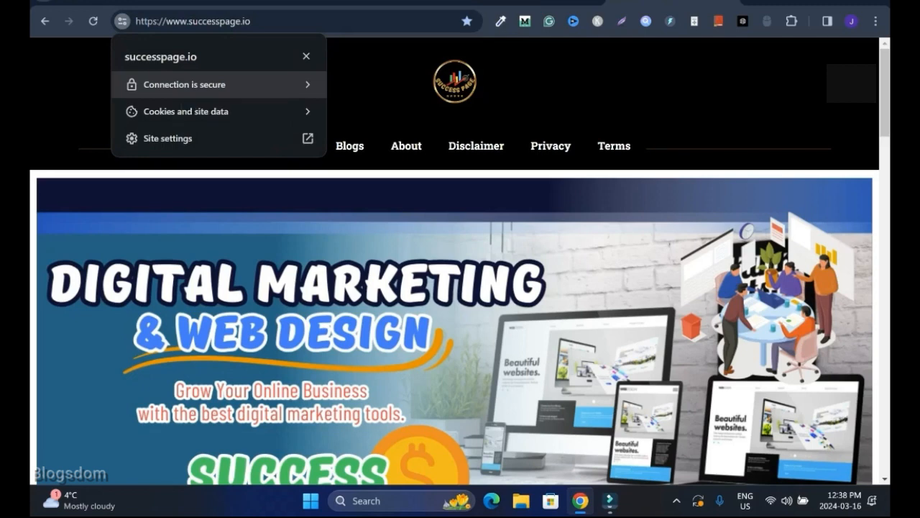
left_click(183, 86)
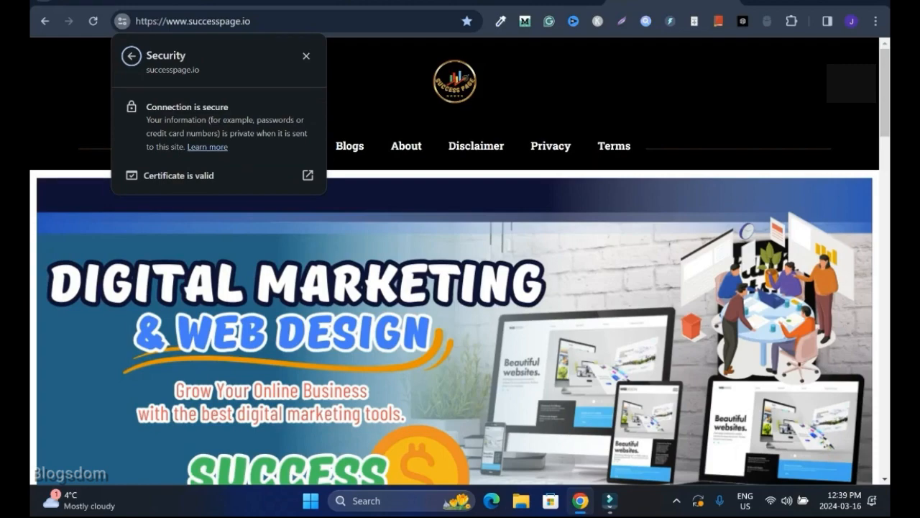
key("Escape")
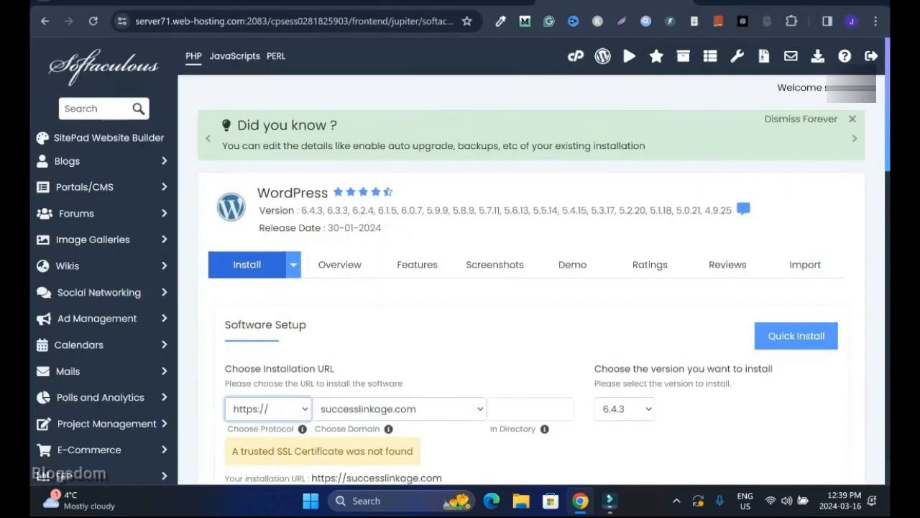
Step: View the list of WordPress versions available to install and close it
scroll(460, 288, "down", 2)
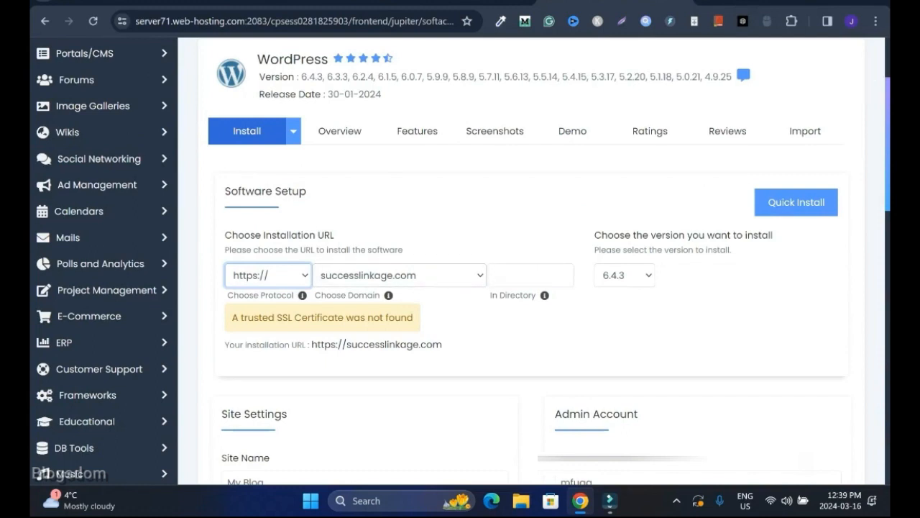
left_click(625, 276)
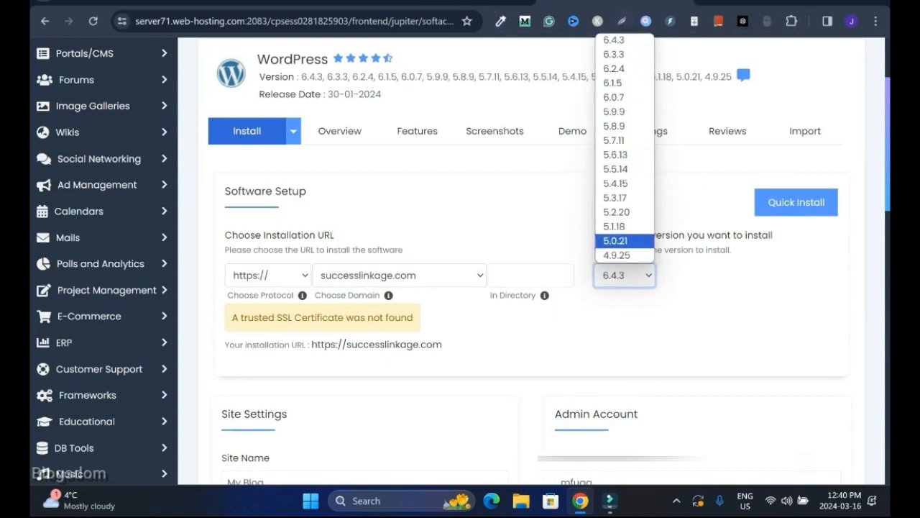
left_click(667, 281)
Step: Set the WordPress site name to Success Linkage in the site settings
scroll(533, 288, "down", 3)
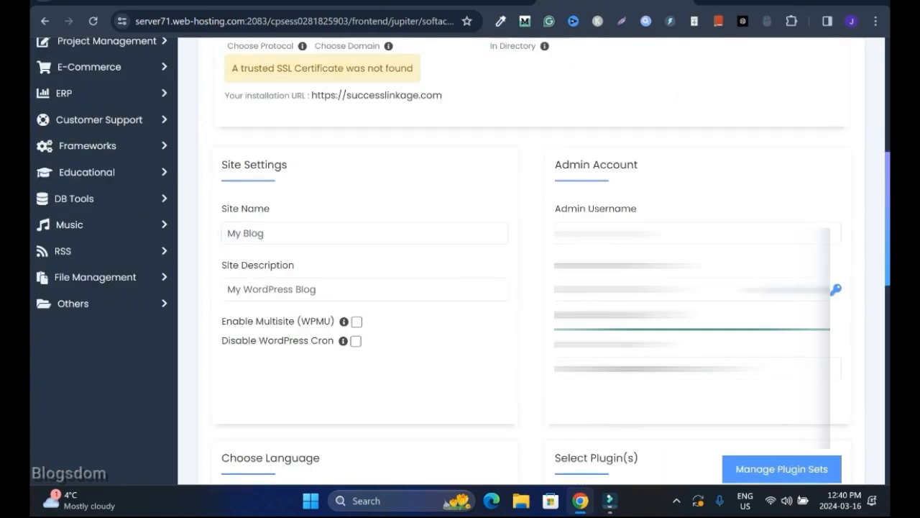
left_click(364, 233)
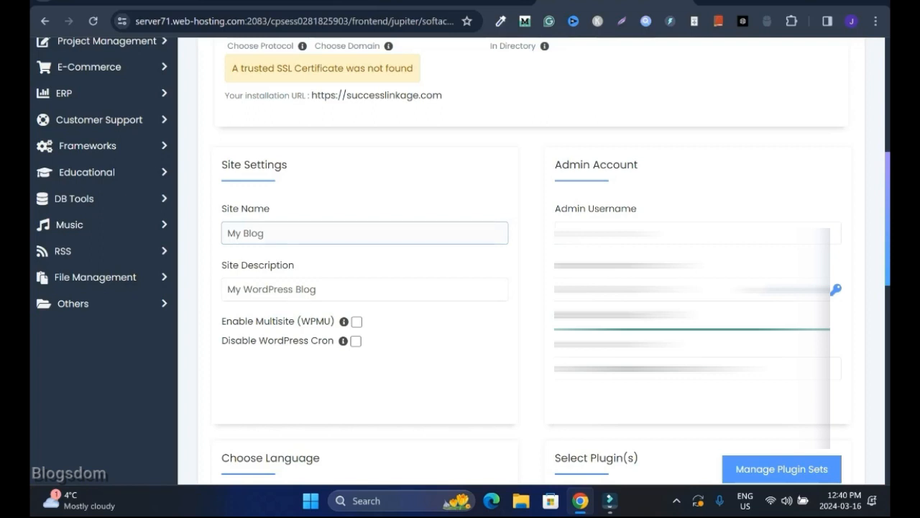
key("ctrl+a")
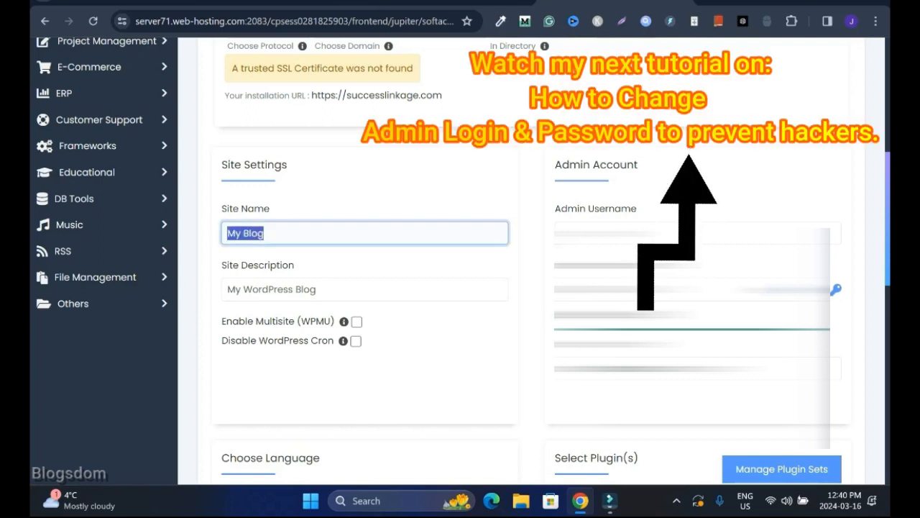
type("Suuccess Linkage")
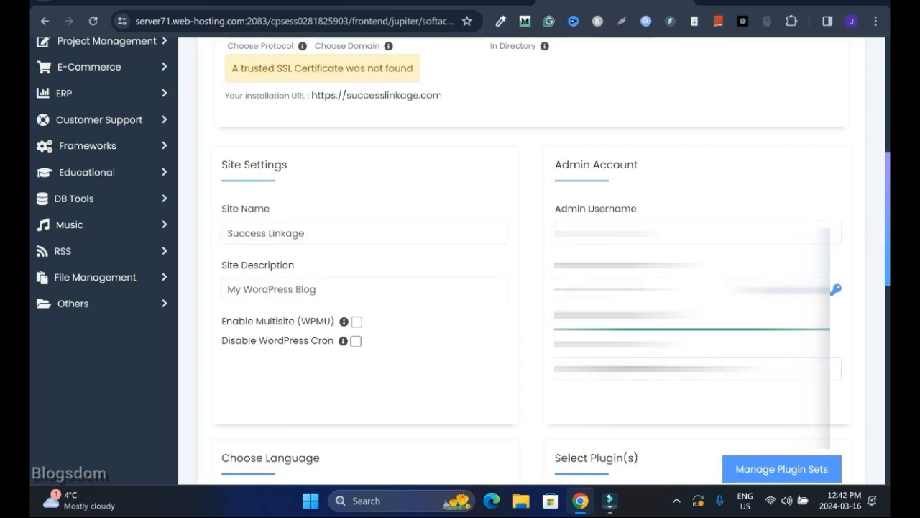
Step: Choose English as the language of the WordPress installation
scroll(461, 288, "down", 5)
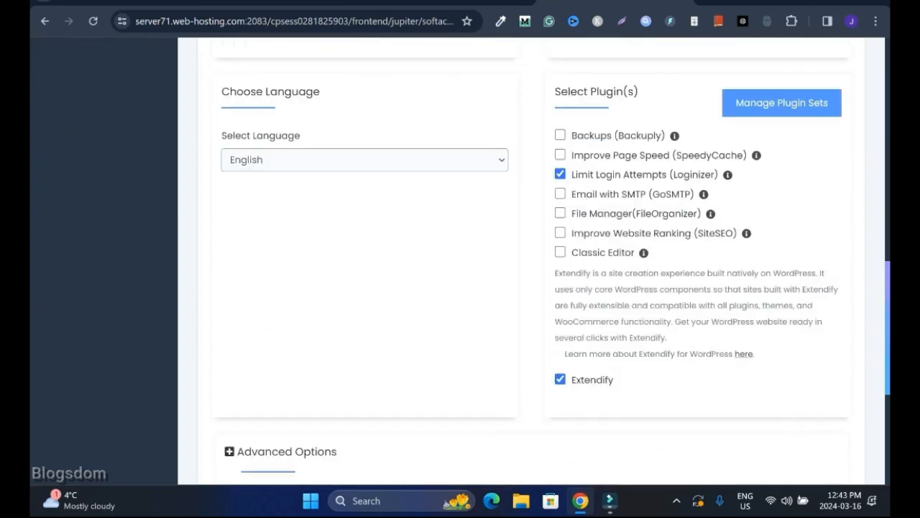
left_click(365, 159)
left_click(248, 179)
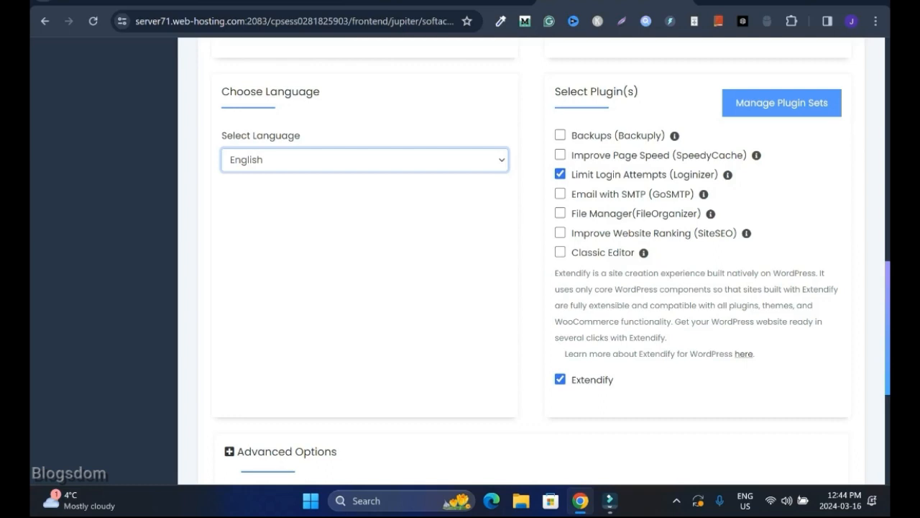
Step: Exclude the Limit Login Attempts (Loginizer) plugin and install WordPress with the chosen settings
left_click(560, 174)
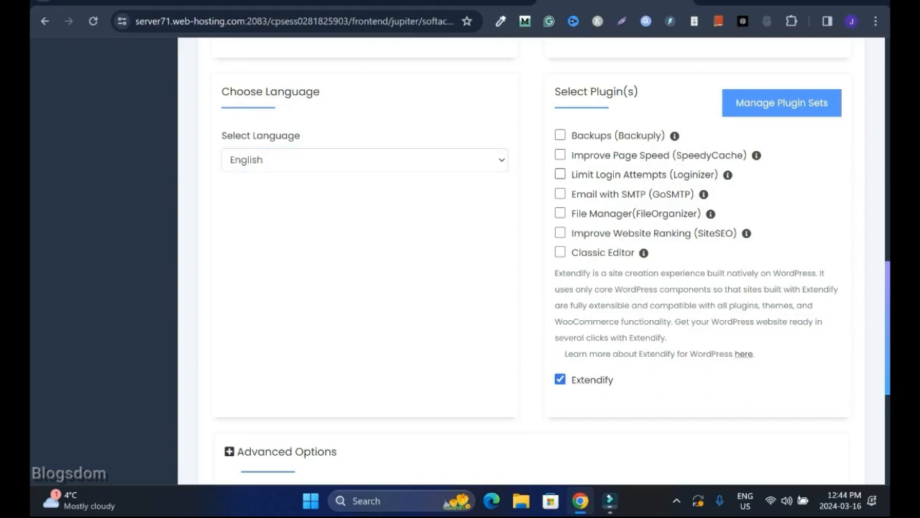
scroll(532, 259, "down", 4)
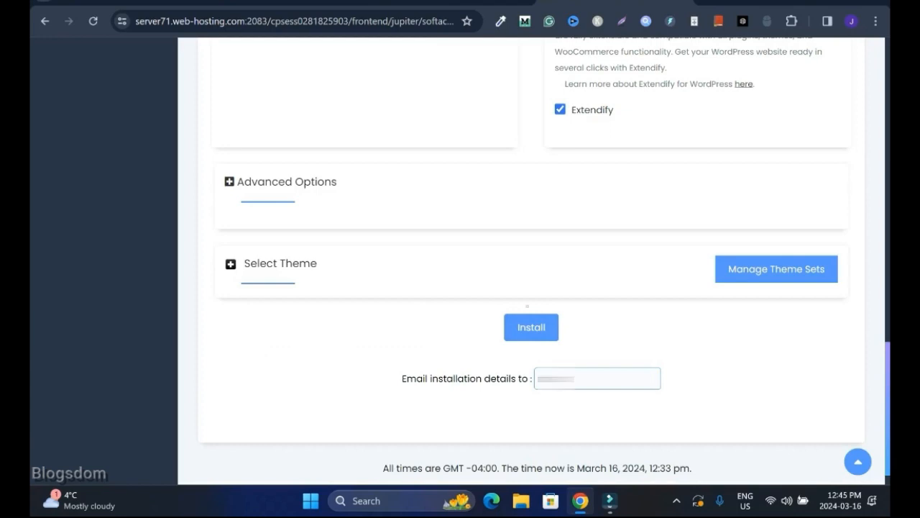
left_click(531, 328)
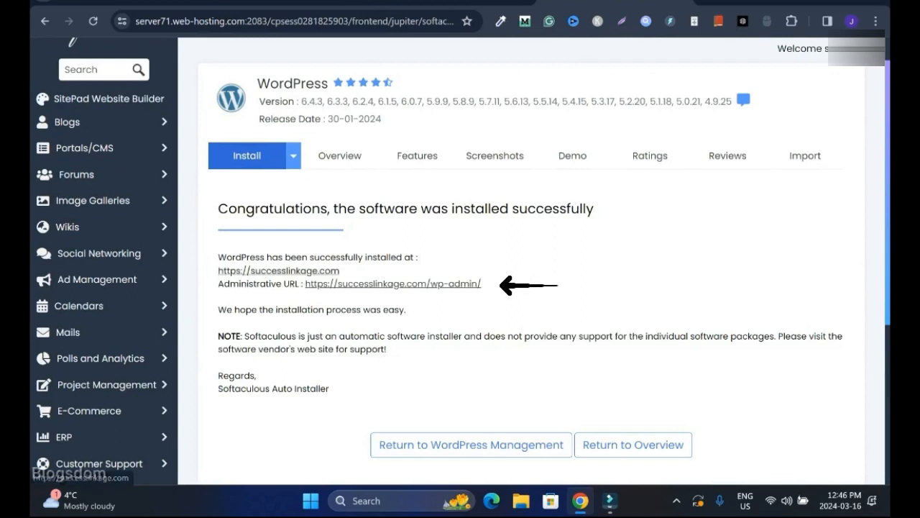
right_click(308, 270)
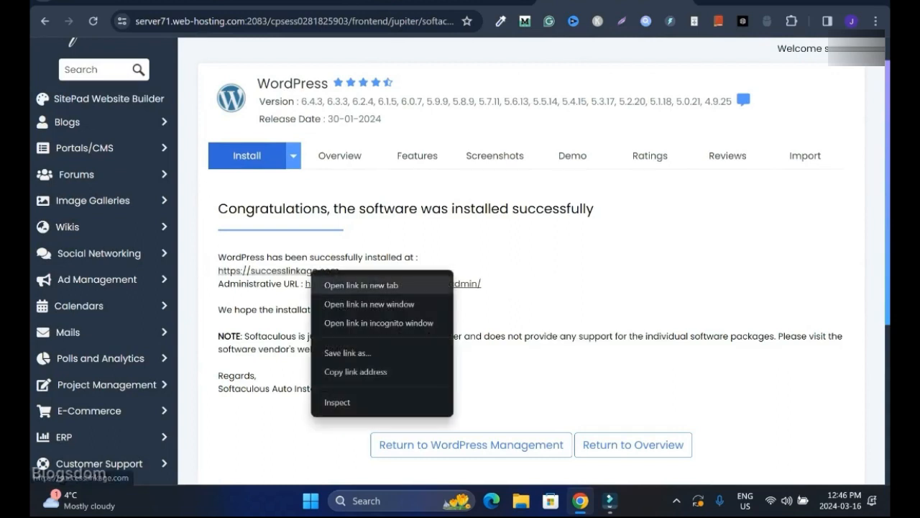
left_click(362, 284)
left_click(654, 3)
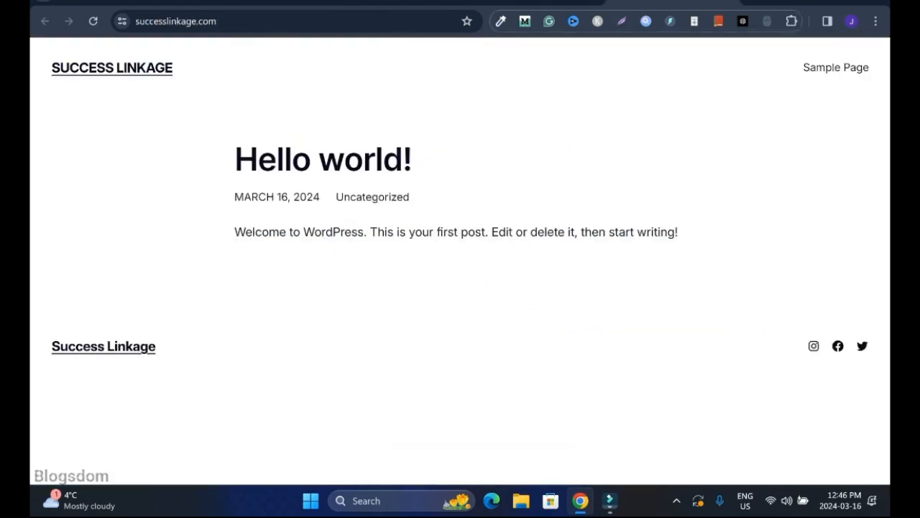
Step: Inspect the full address of successlinkage.com and its connection security details, and close the details
left_click(139, 21)
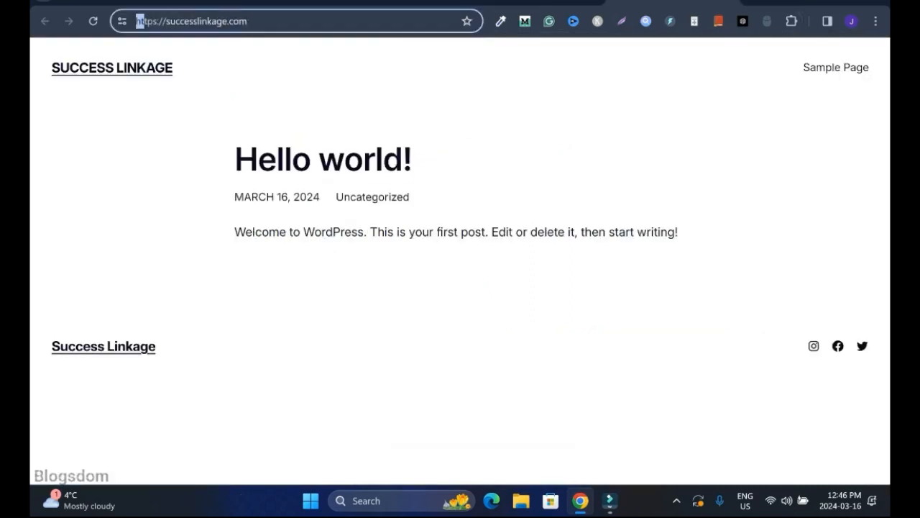
left_click(122, 21)
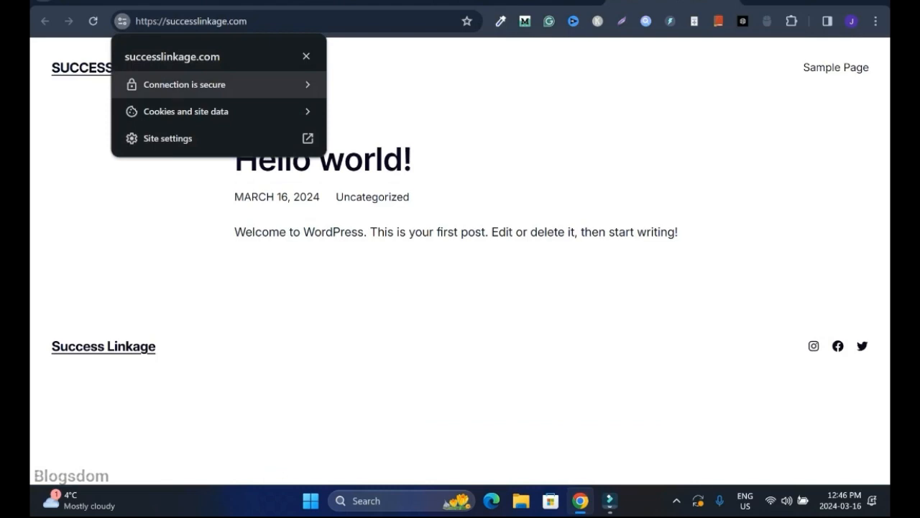
left_click(184, 84)
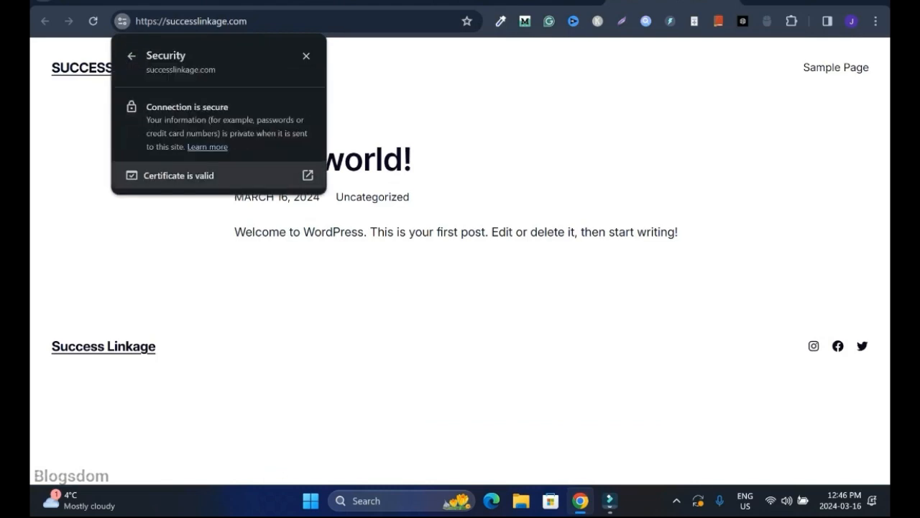
key("Escape")
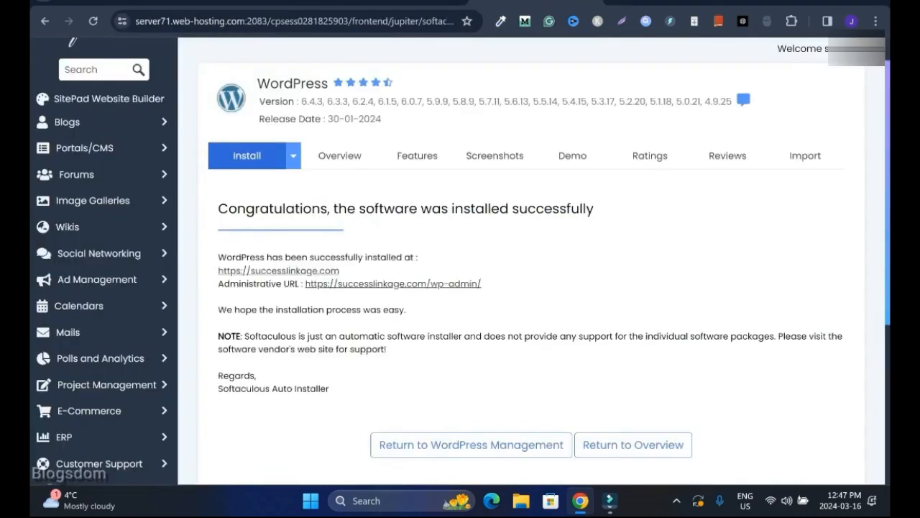